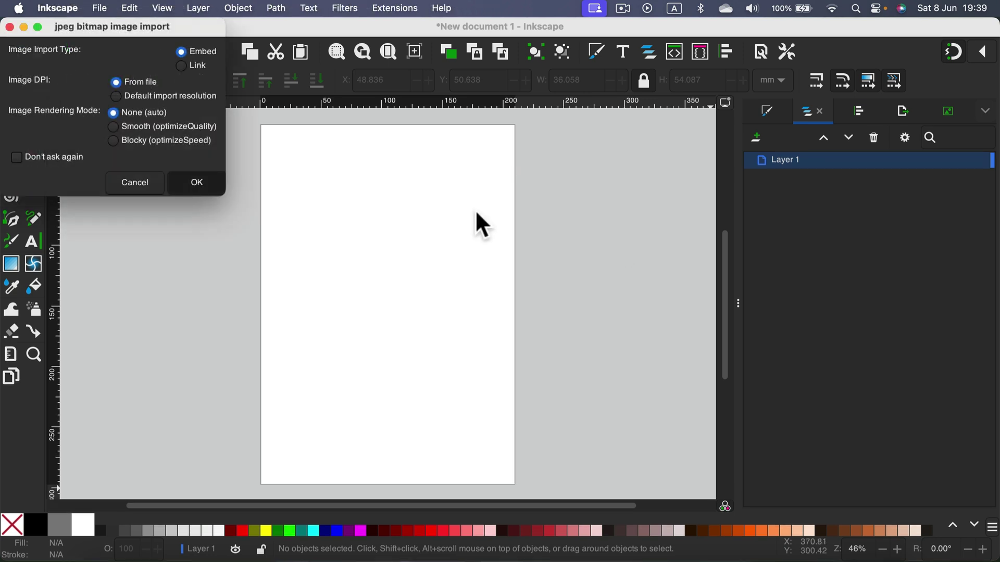
- Confirm the photo import and zoom out until the whole 1411 × 2117 mm image shows
key(Return)
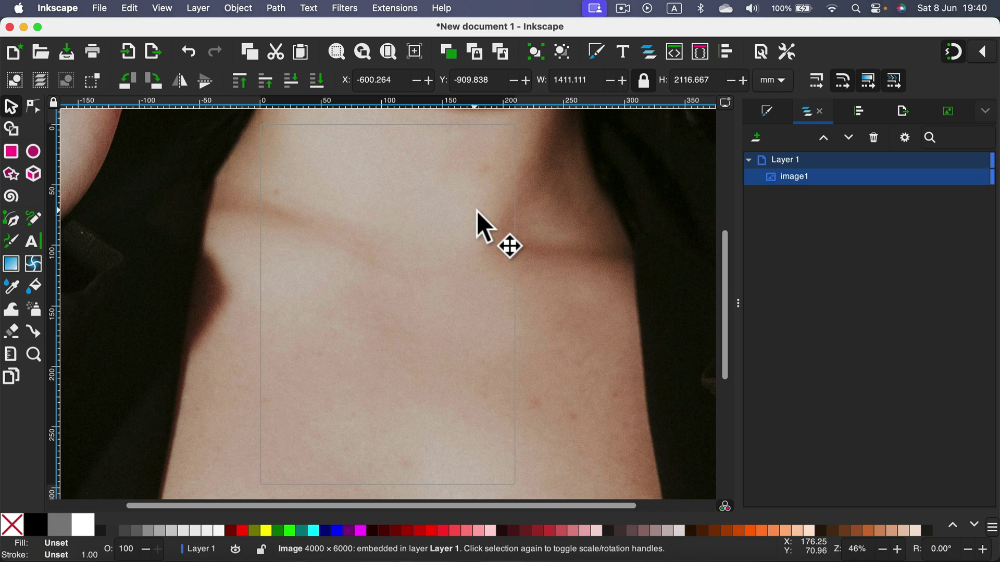
key(minus)
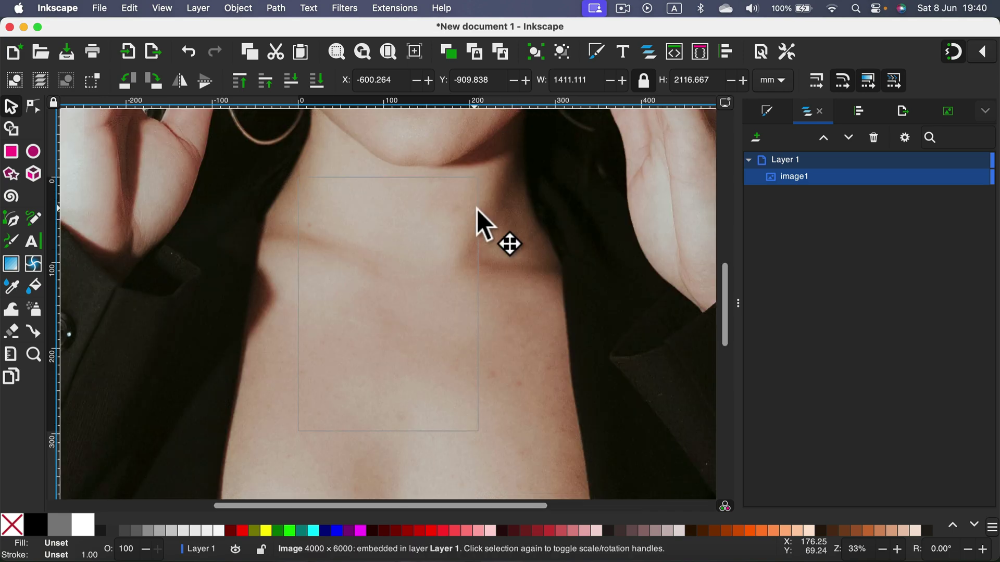
key(minus)
key(minus)
key(minus)
key(minus)
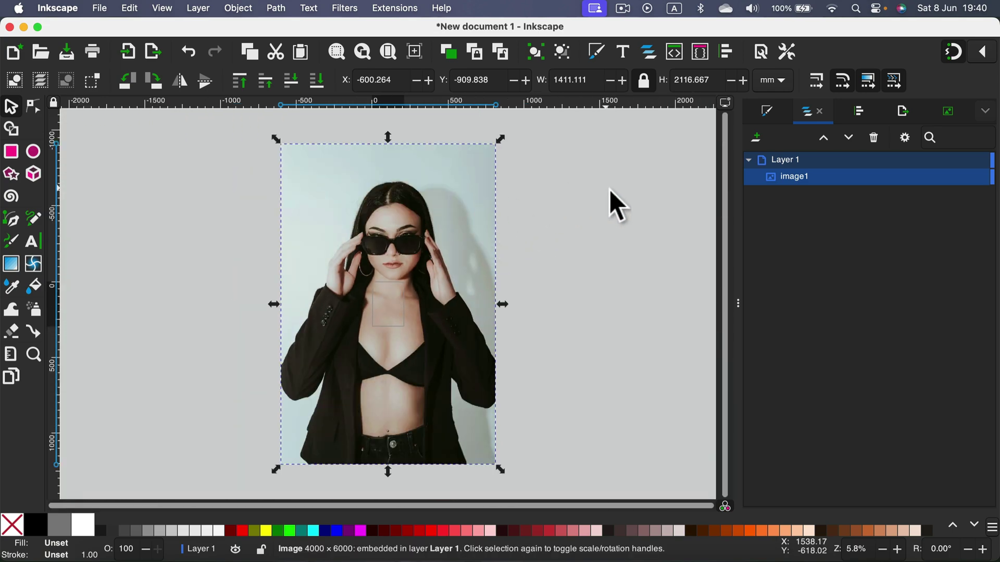
- Scale the photo proportionally down to about 143 × 215 mm and move it onto the page
click(610, 190)
click(461, 192)
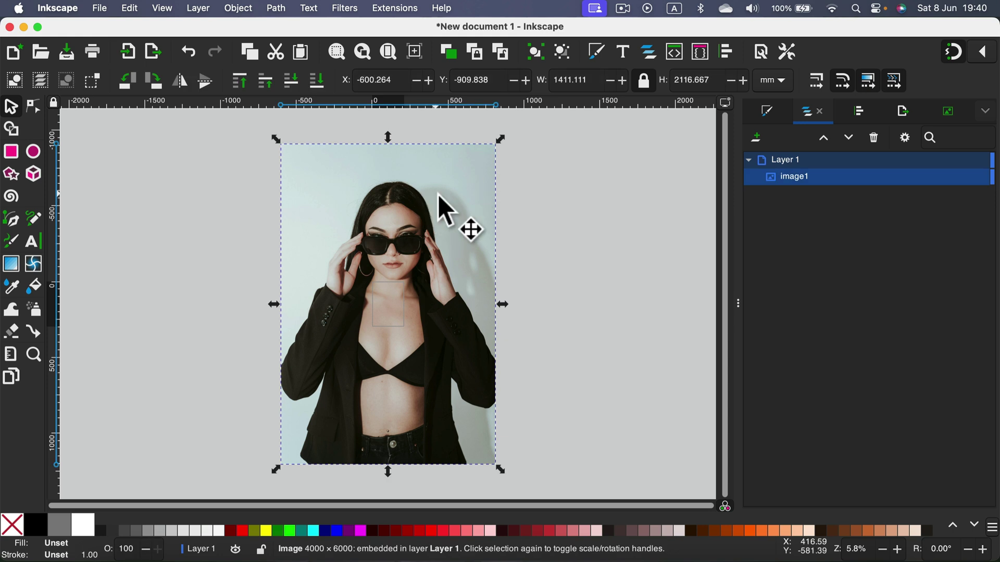
click(648, 77)
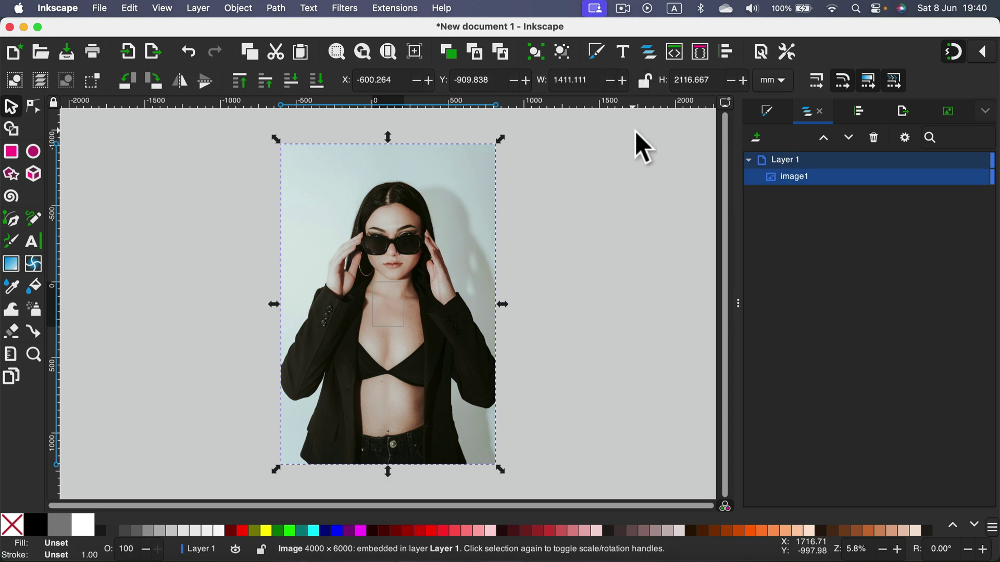
click(644, 78)
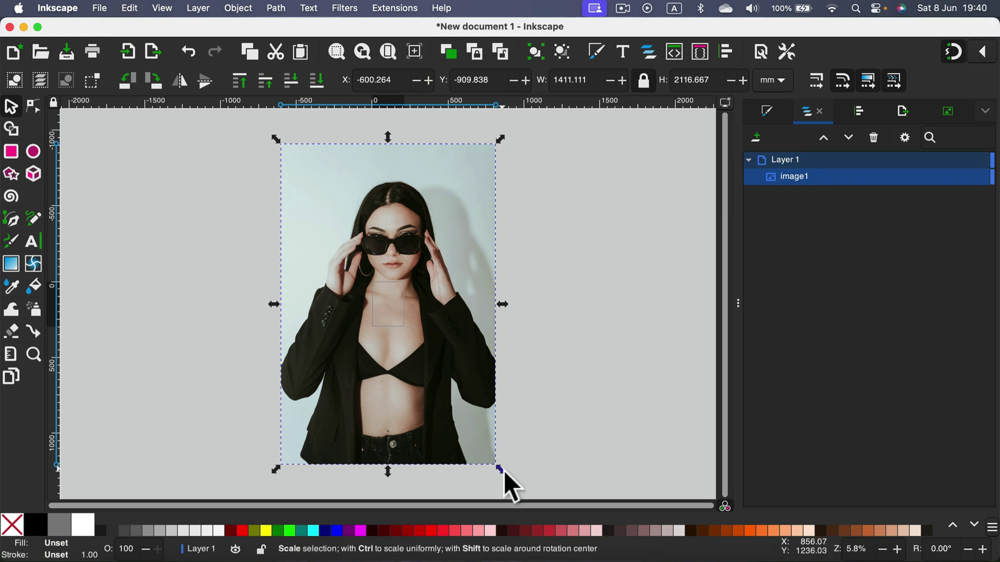
drag(501, 470, 311, 211)
drag(291, 157, 392, 304)
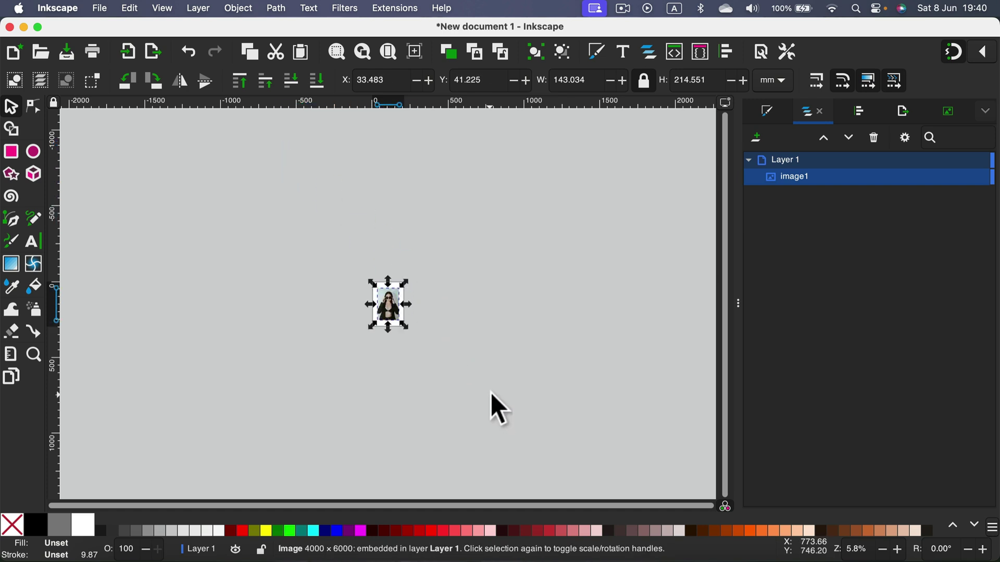
- Deselect the photo, fit the page in view and zoom in on it
click(485, 342)
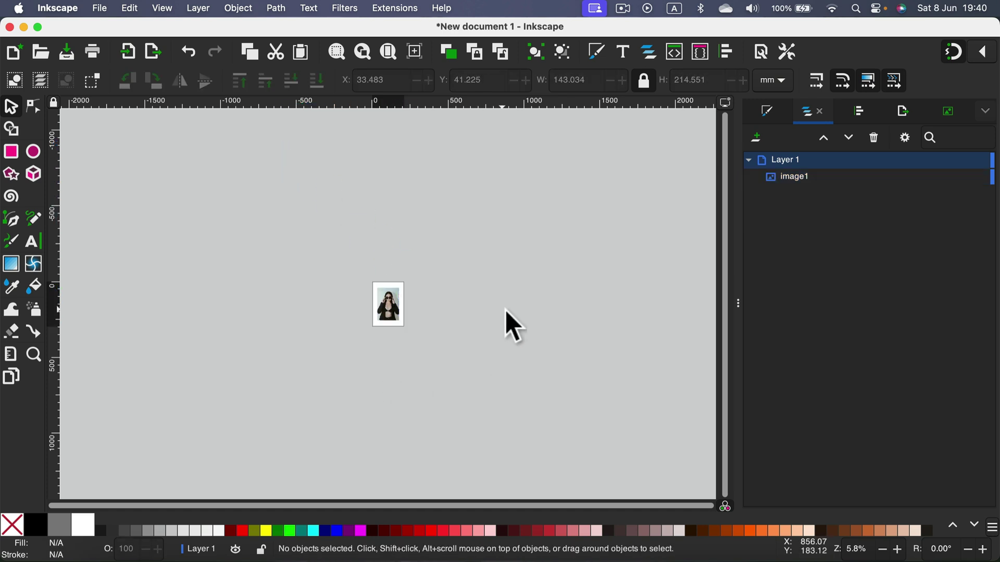
key(5)
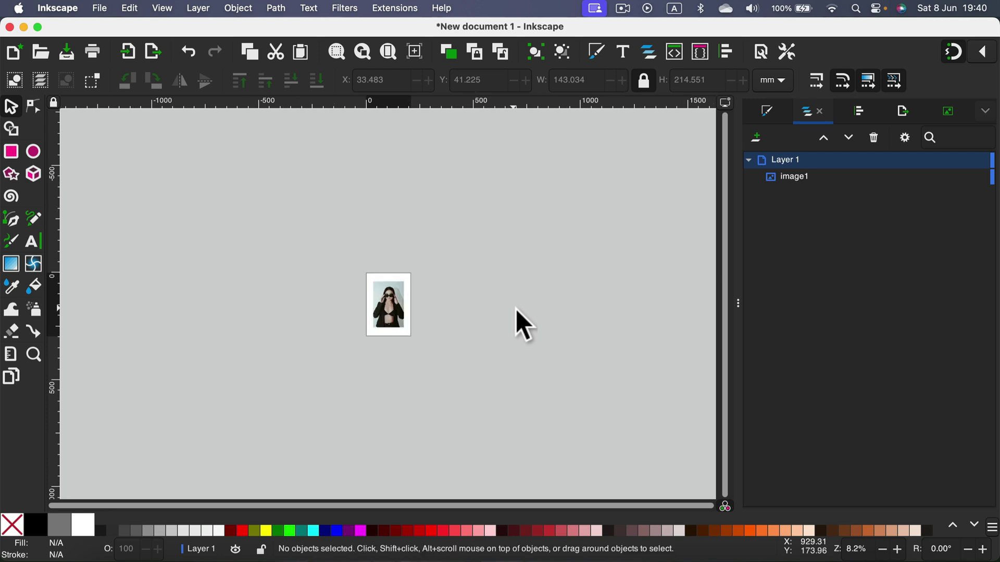
key(plus)
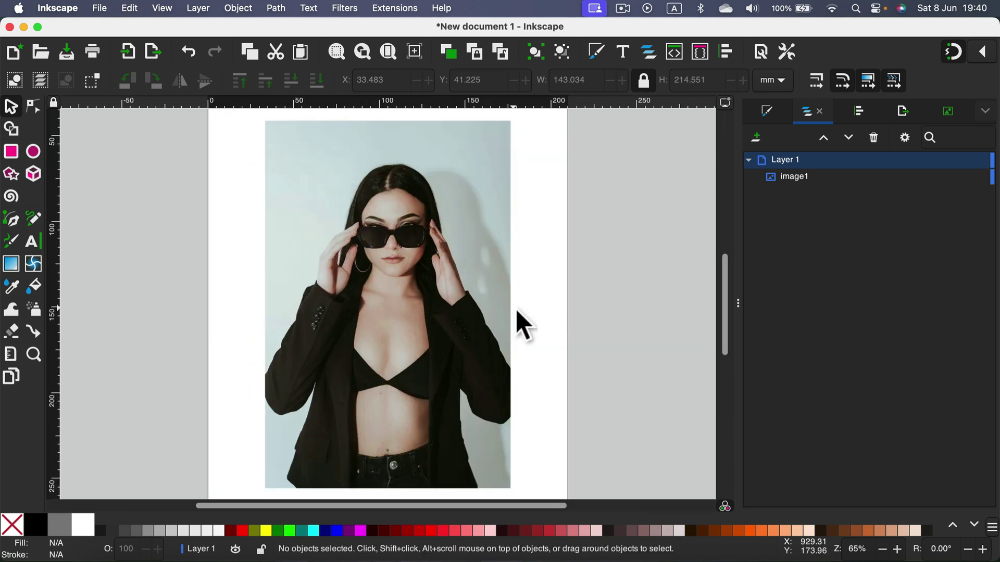
scroll(523, 324, up, 3)
scroll(523, 324, down, 3)
scroll(520, 321, down, 3)
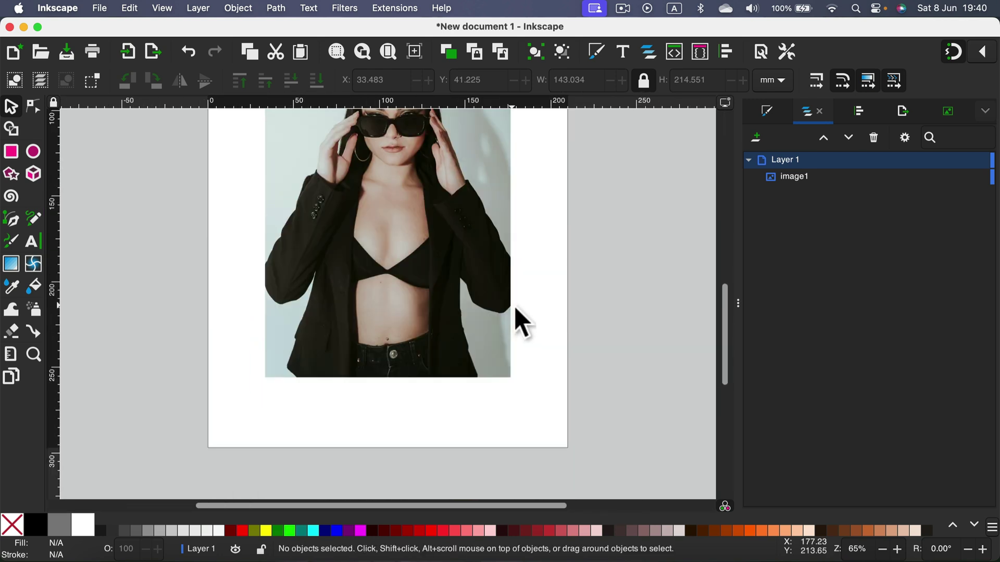
scroll(520, 320, up, 3)
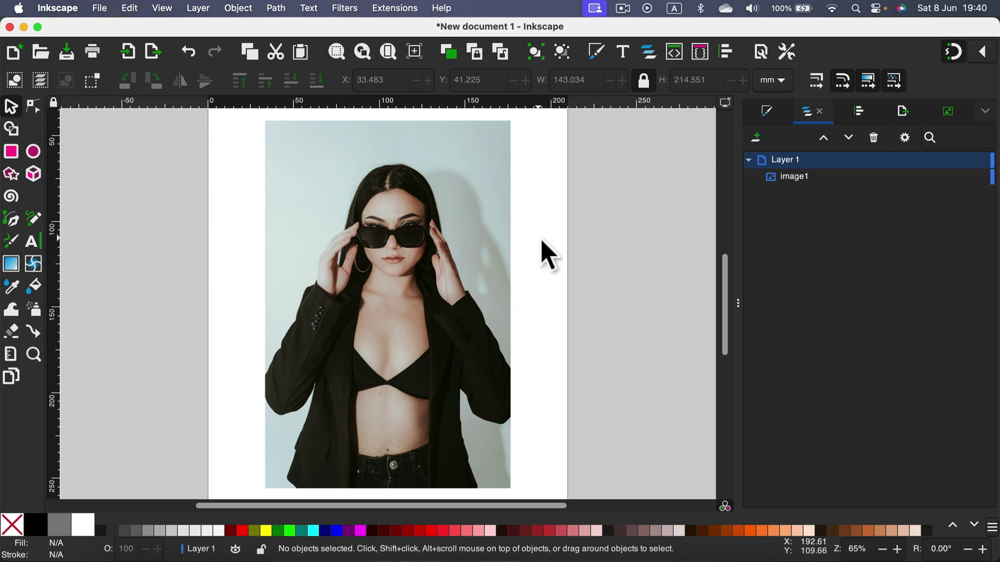
scroll(541, 255, up, 3)
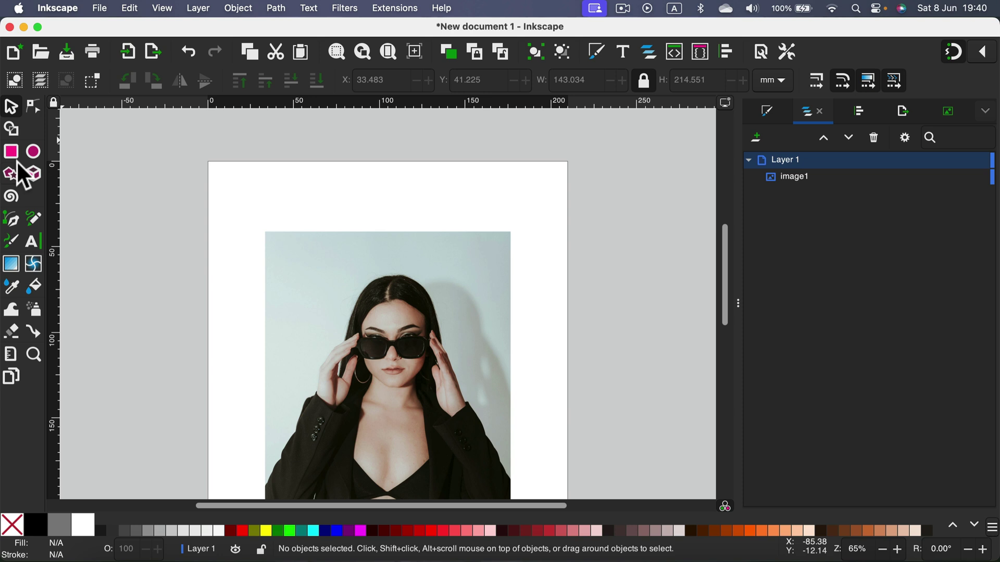
- Draw a rectangle over the photo's upper-left, try a green fill, then leave it unfilled
click(12, 152)
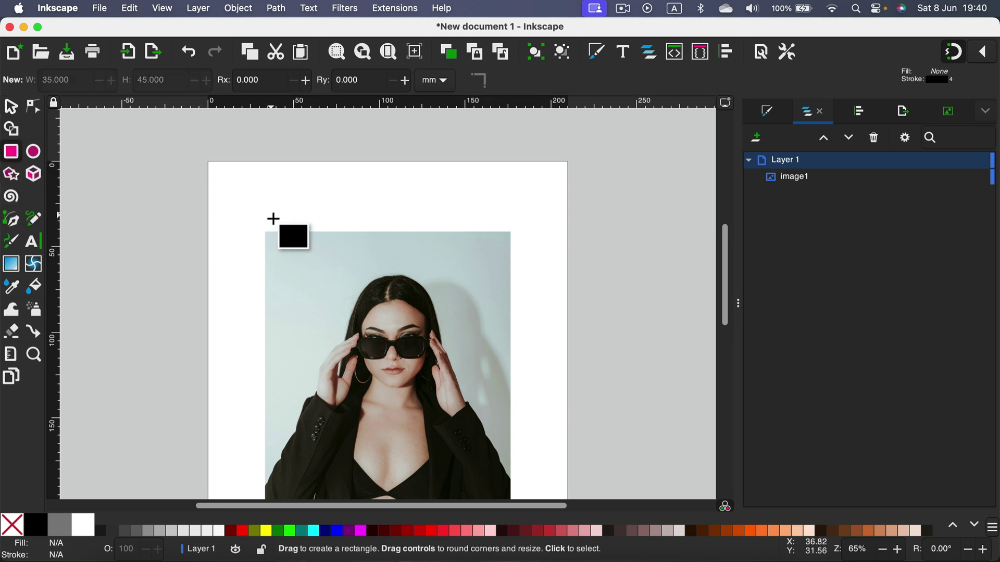
drag(247, 203, 396, 348)
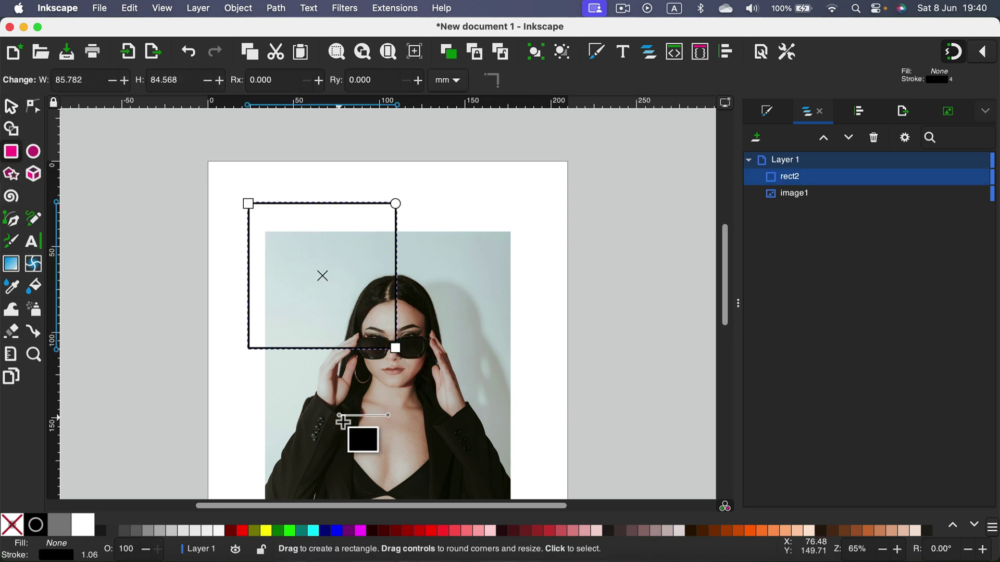
click(290, 532)
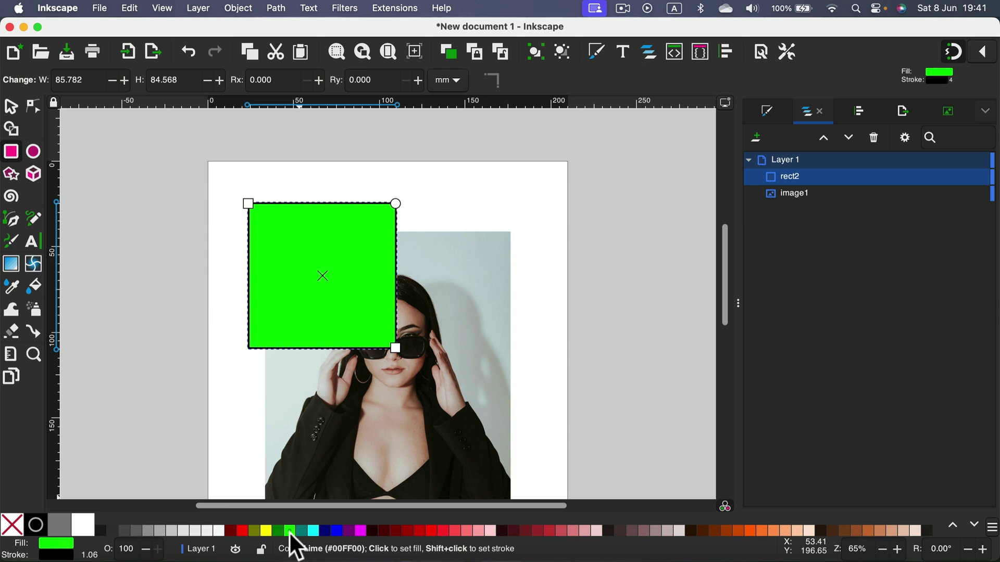
click(11, 525)
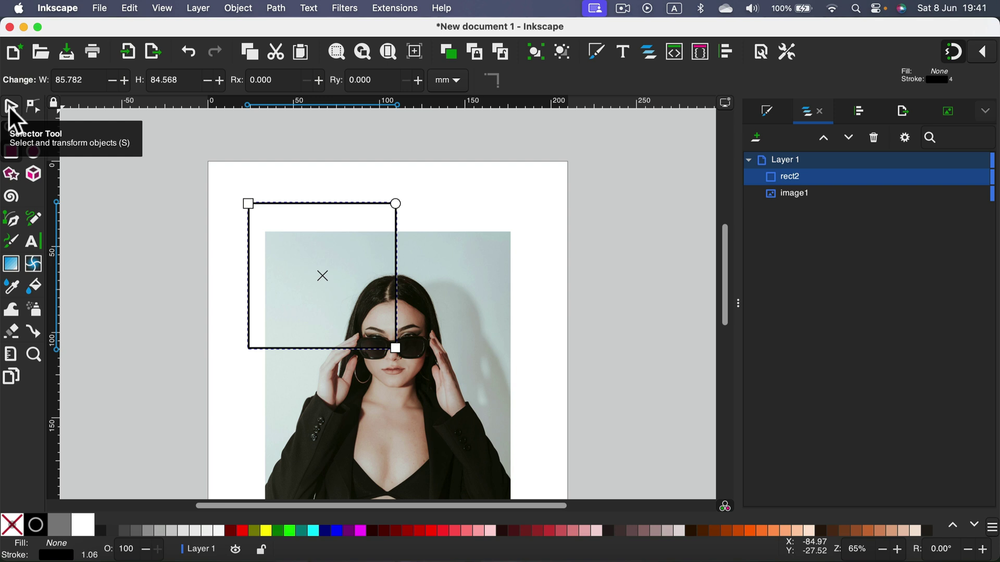
- Select the rectangle, keep millimetres as the unit and set its width to 100 mm
click(11, 107)
click(345, 201)
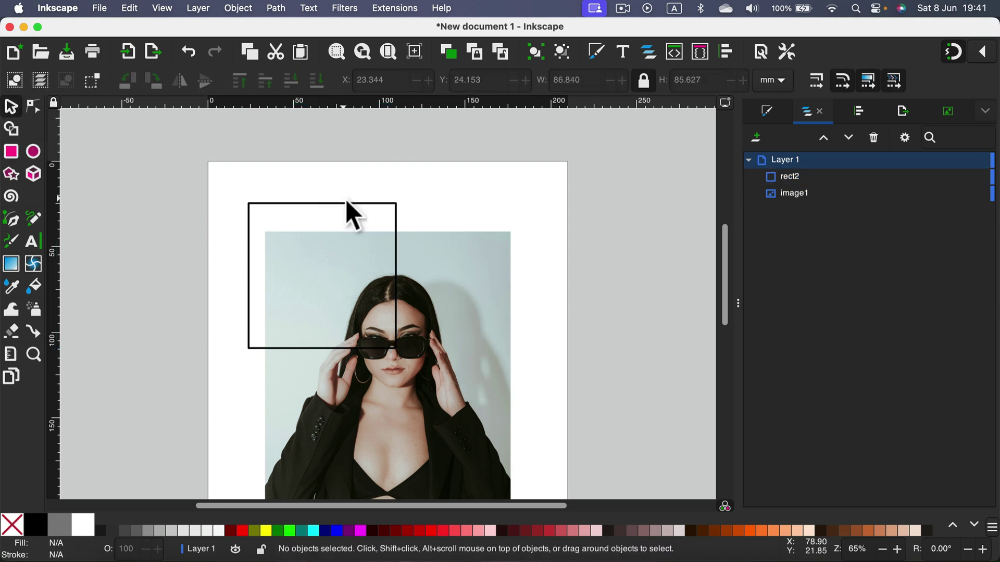
click(340, 204)
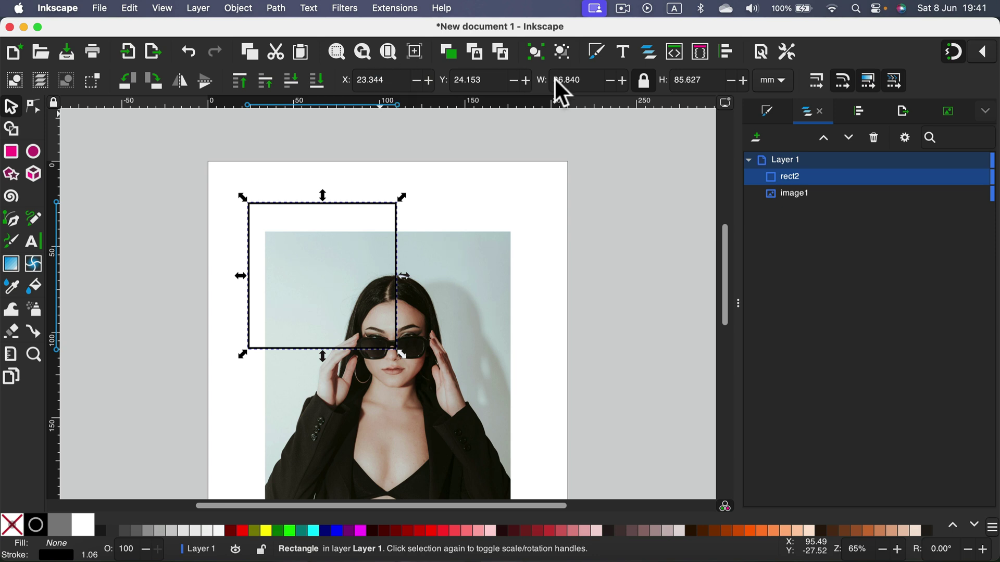
click(644, 81)
drag(580, 83, 518, 78)
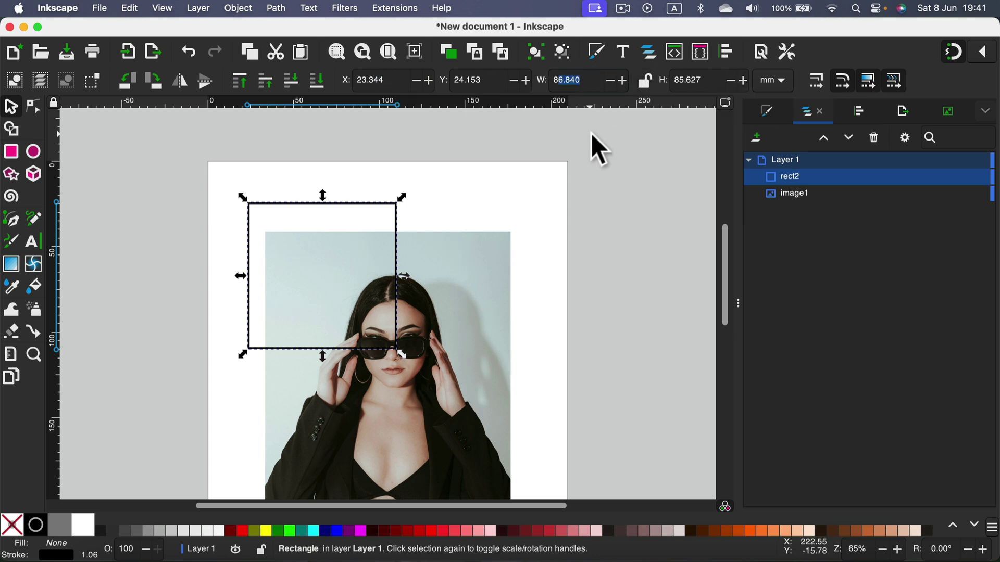
click(575, 80)
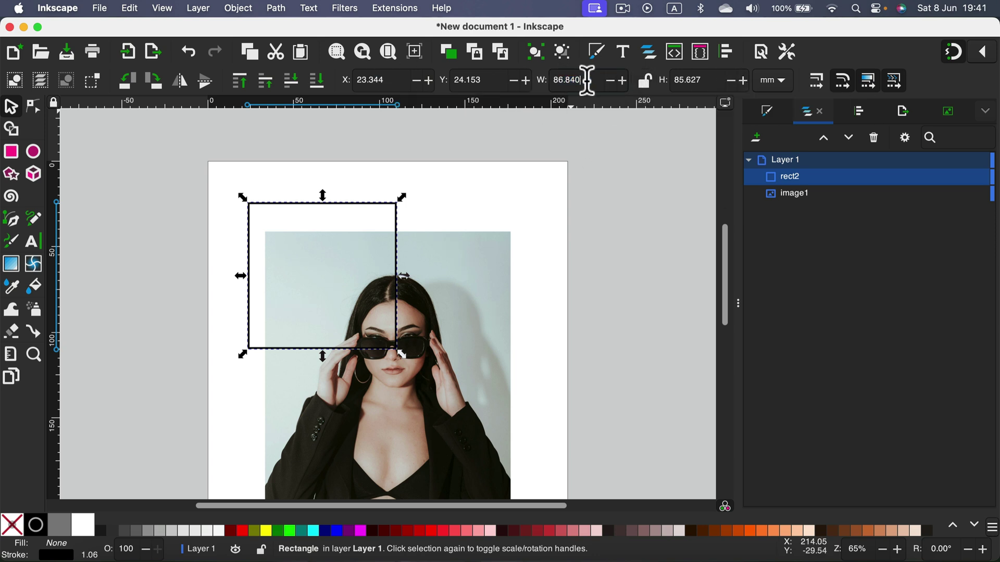
click(770, 80)
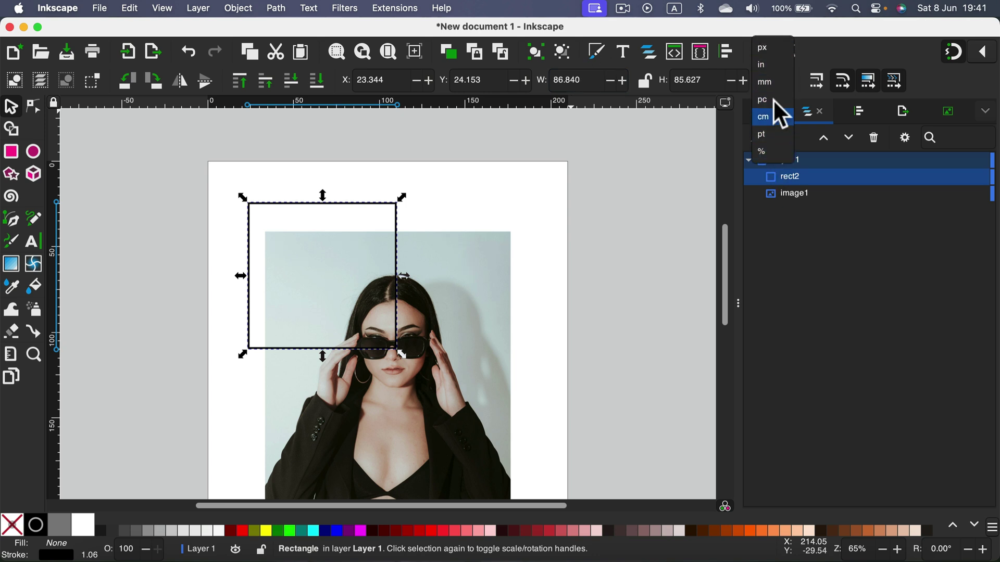
click(775, 84)
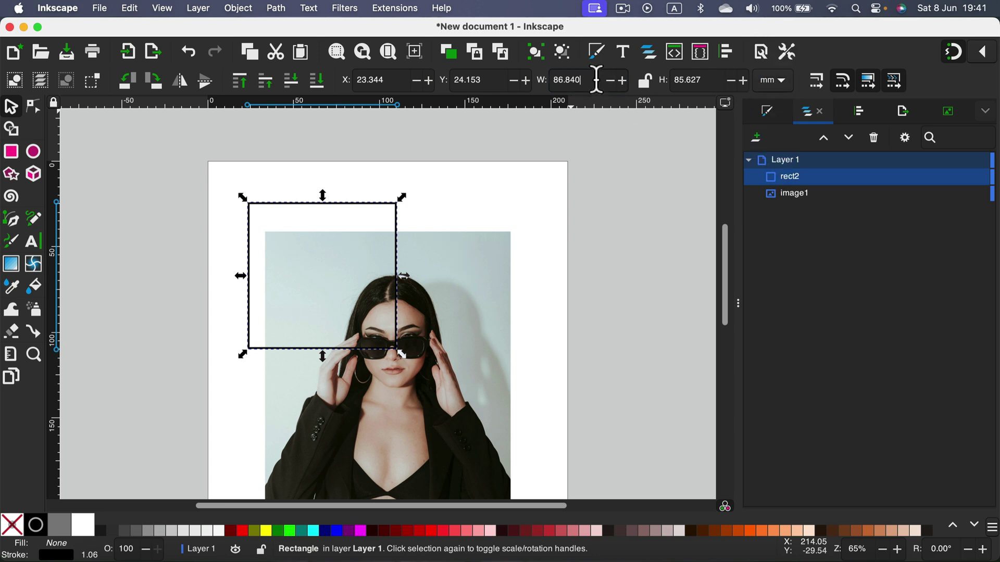
drag(596, 80, 534, 88)
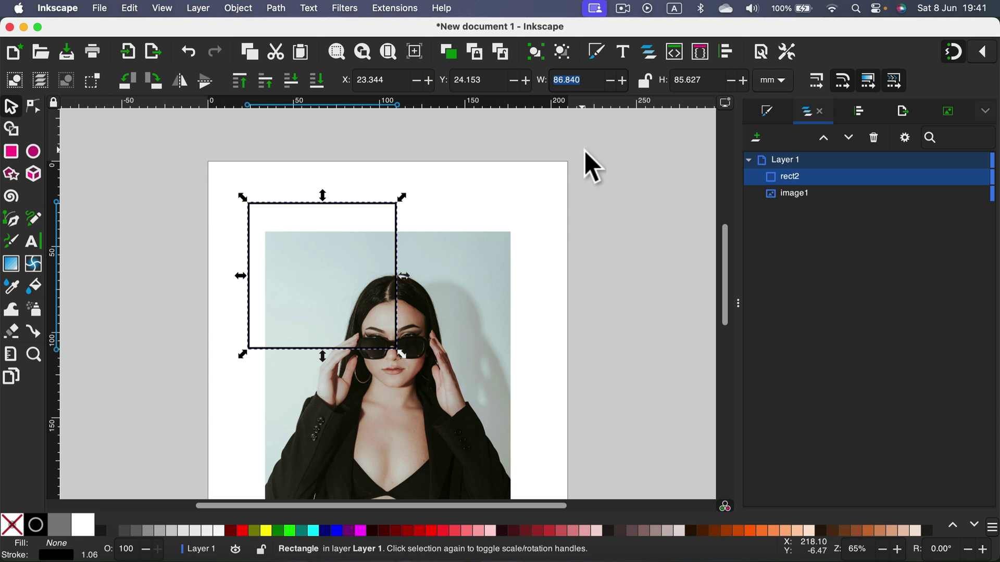
text(100)
key(Return)
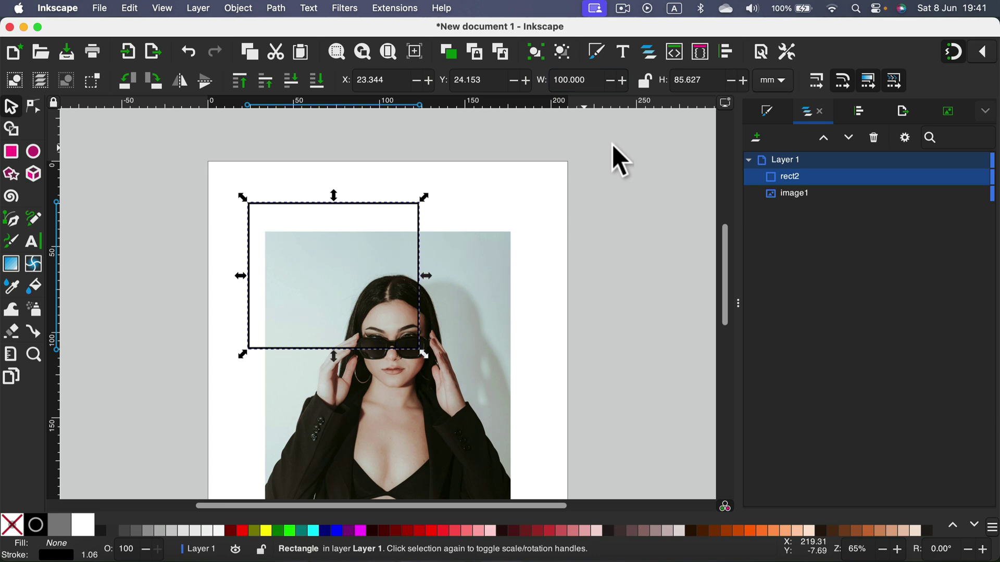
- Set the rectangle's height to 200 mm and move it over the middle of the photo
drag(708, 81, 665, 83)
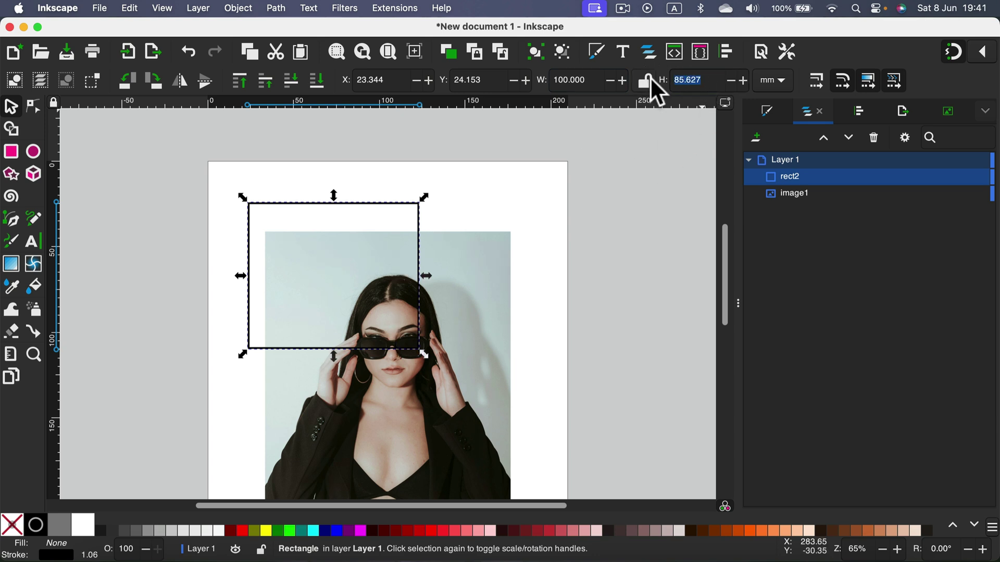
text(200)
key(Return)
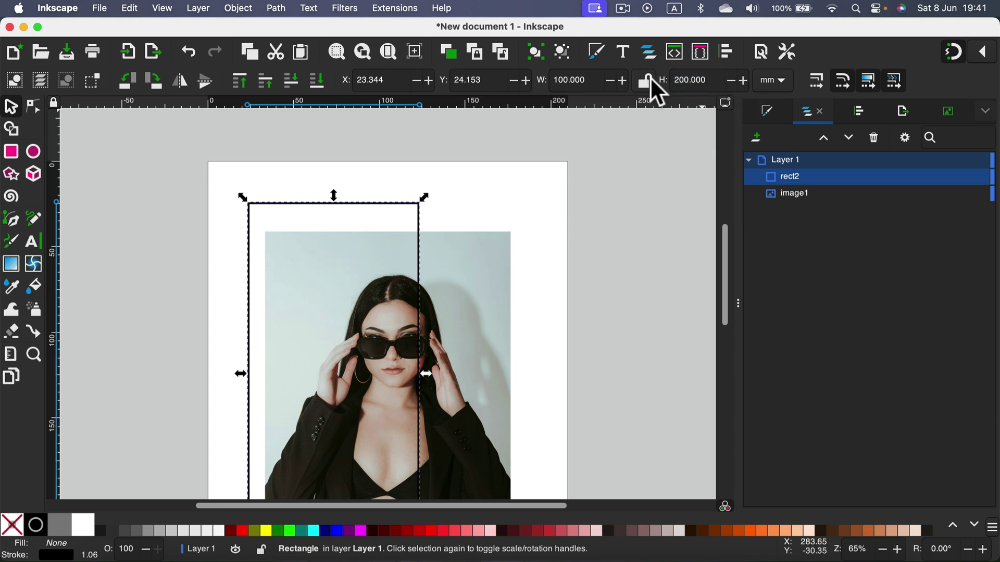
click(646, 79)
click(646, 80)
scroll(230, 252, down, 5)
scroll(434, 165, up, 3)
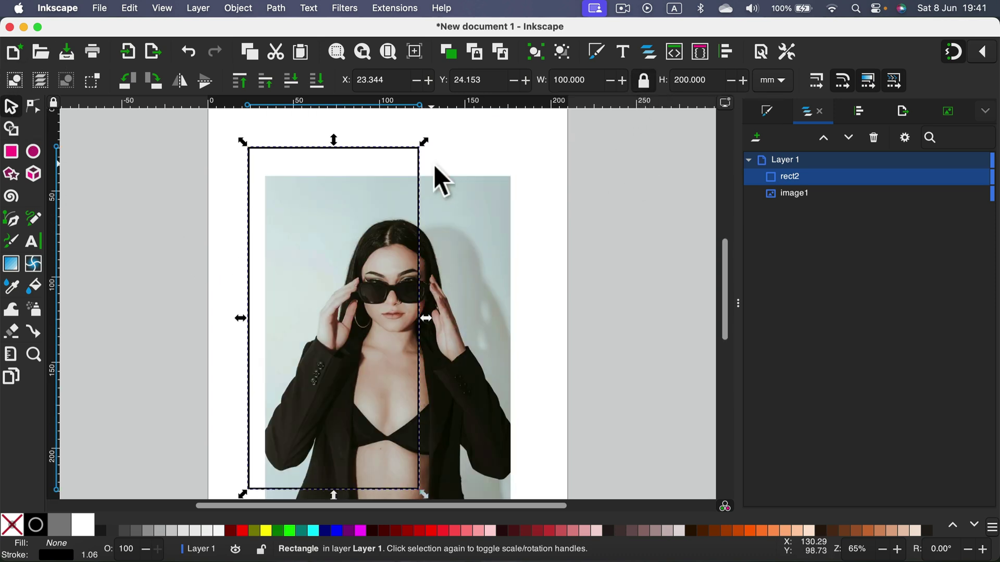
mouse_move(421, 177)
mouse_down()
mouse_move(474, 210)
mouse_move(465, 209)
mouse_move(477, 206)
mouse_up()
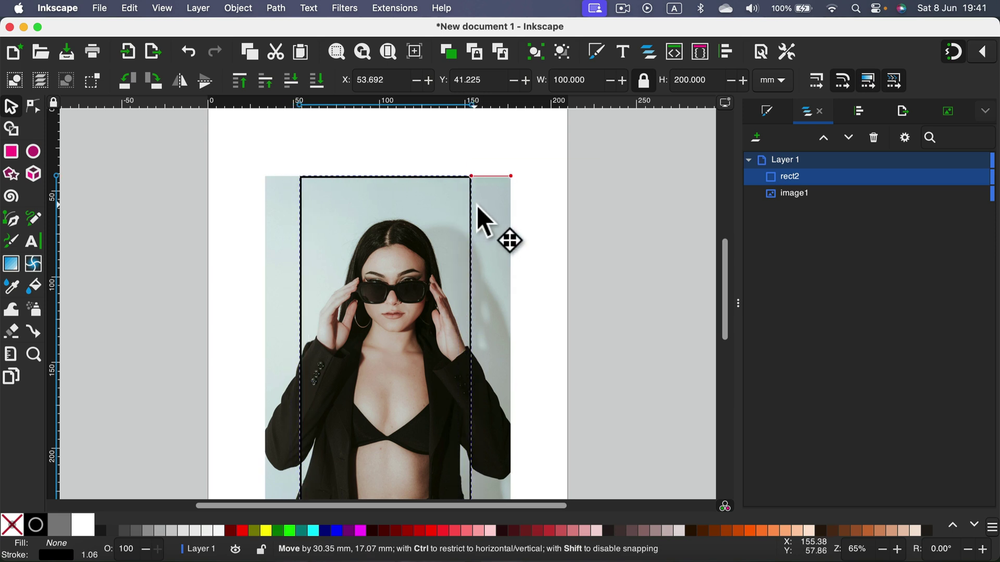
scroll(483, 247, down, 5)
- Scale the photo to 133 × 200 mm and nudge it so the rectangle sits inside it
click(494, 273)
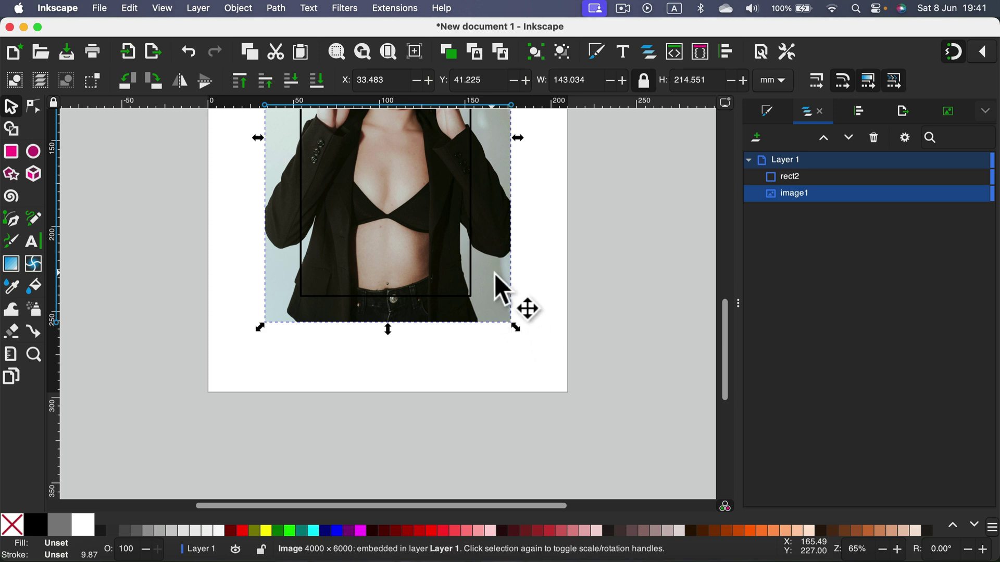
scroll(495, 274, up, 4)
drag(506, 321, 508, 314)
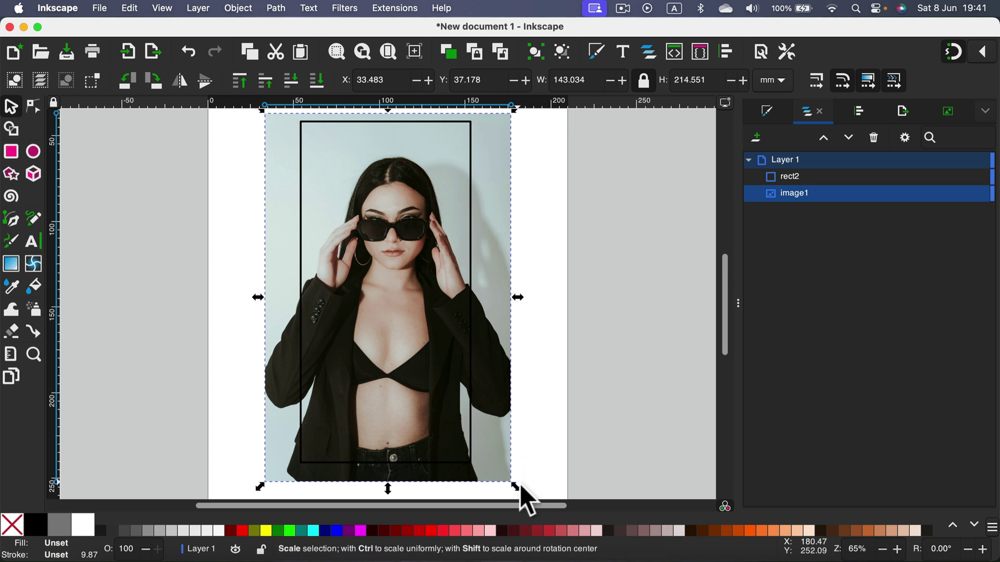
mouse_move(519, 484)
mouse_down()
mouse_move(493, 455)
mouse_move(505, 473)
mouse_up()
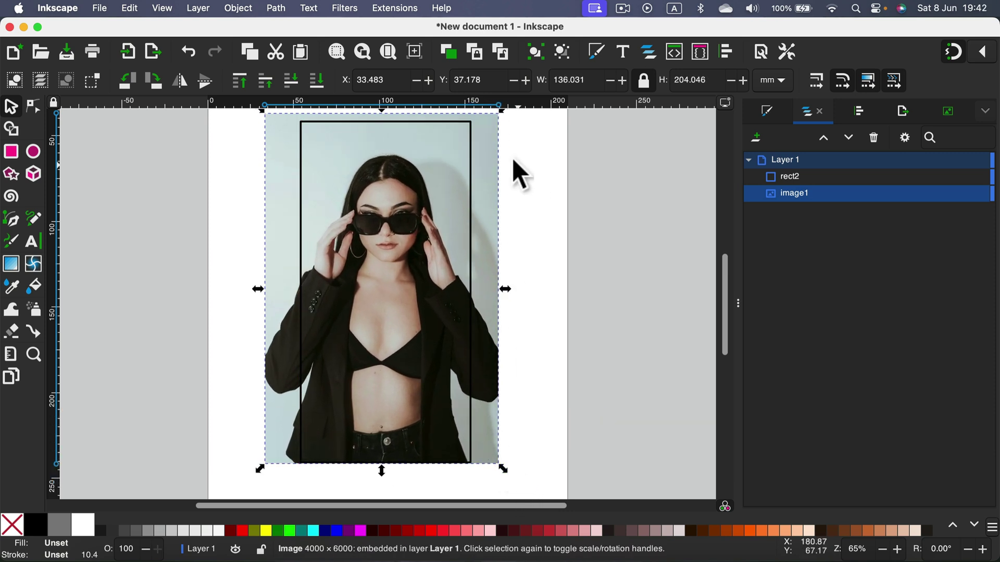
scroll(514, 162, up, 3)
drag(505, 219, 498, 229)
scroll(496, 320, down, 5)
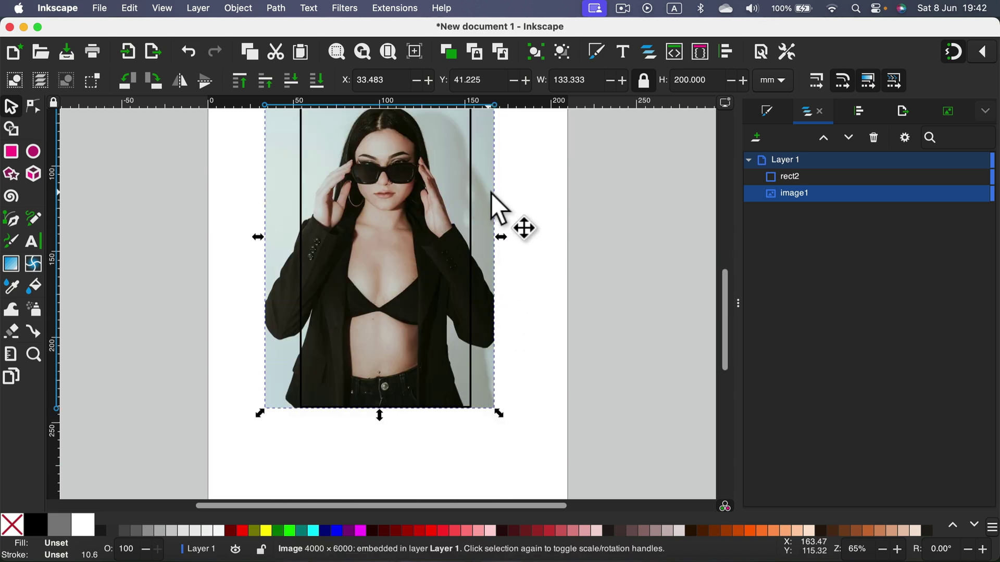
drag(491, 193, 495, 197)
scroll(492, 234, up, 3)
click(520, 242)
scroll(504, 270, down, 2)
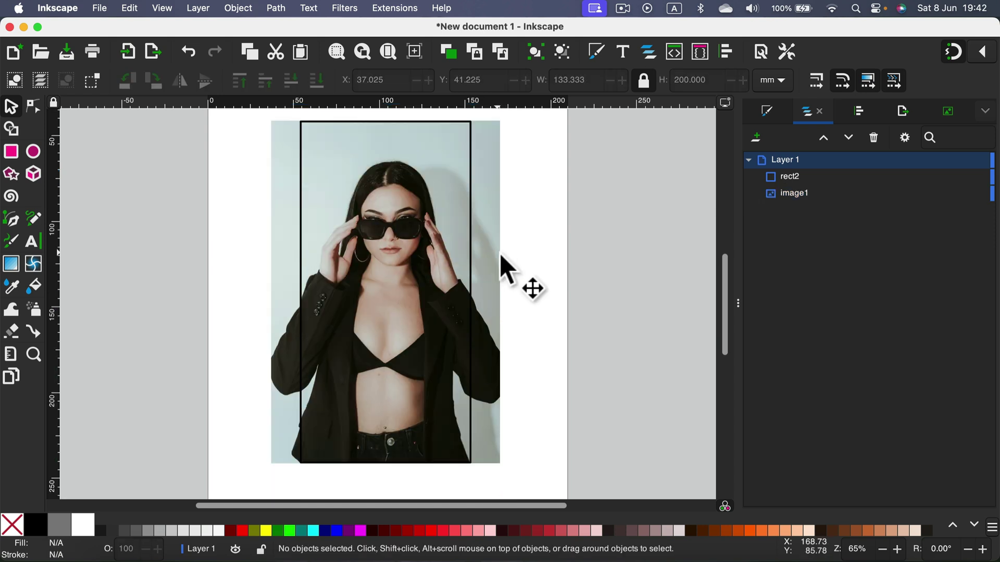
scroll(501, 261, down, 2)
scroll(503, 268, up, 2)
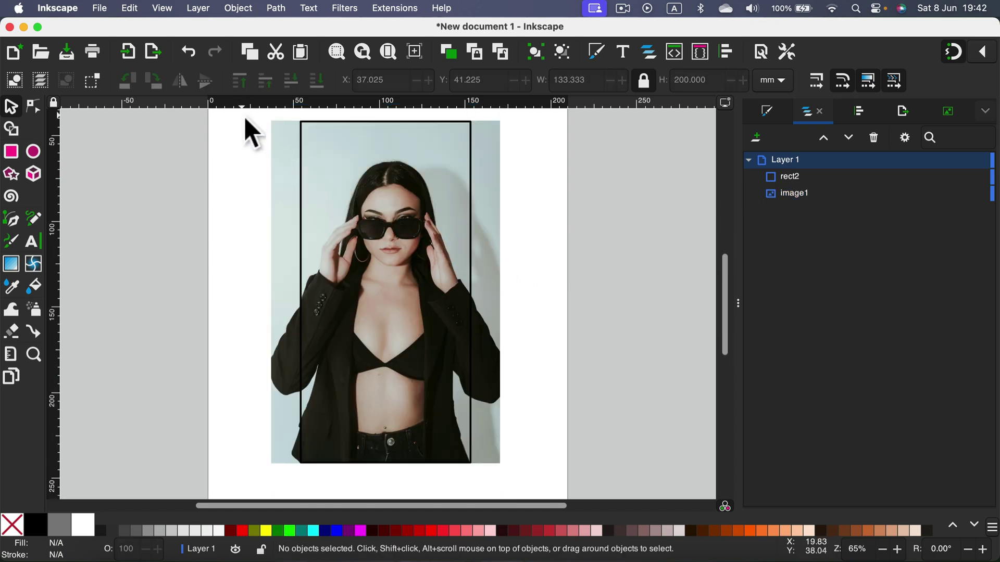
- Select the photo and rectangle together and apply Set Clip
drag(253, 119, 534, 482)
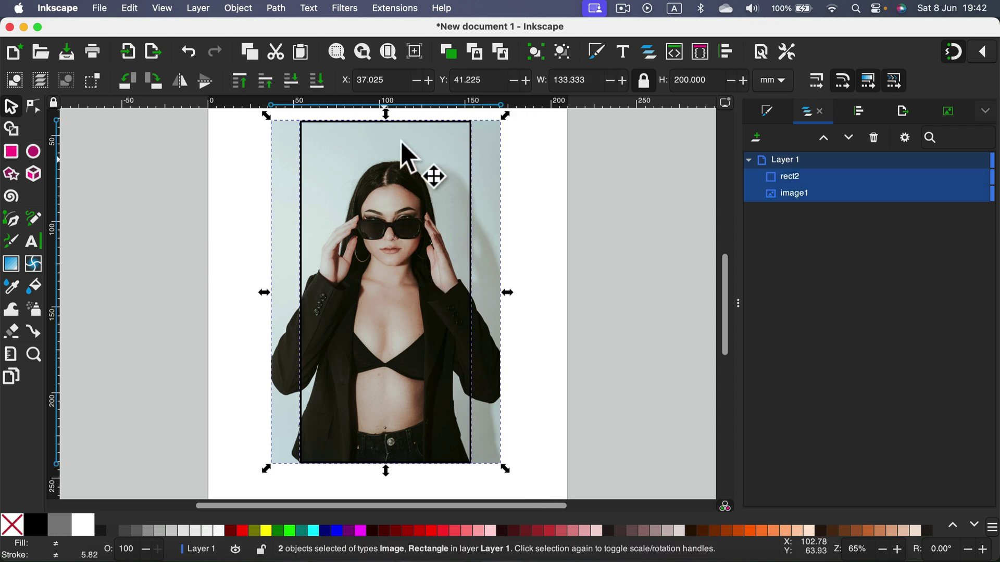
right_click(438, 138)
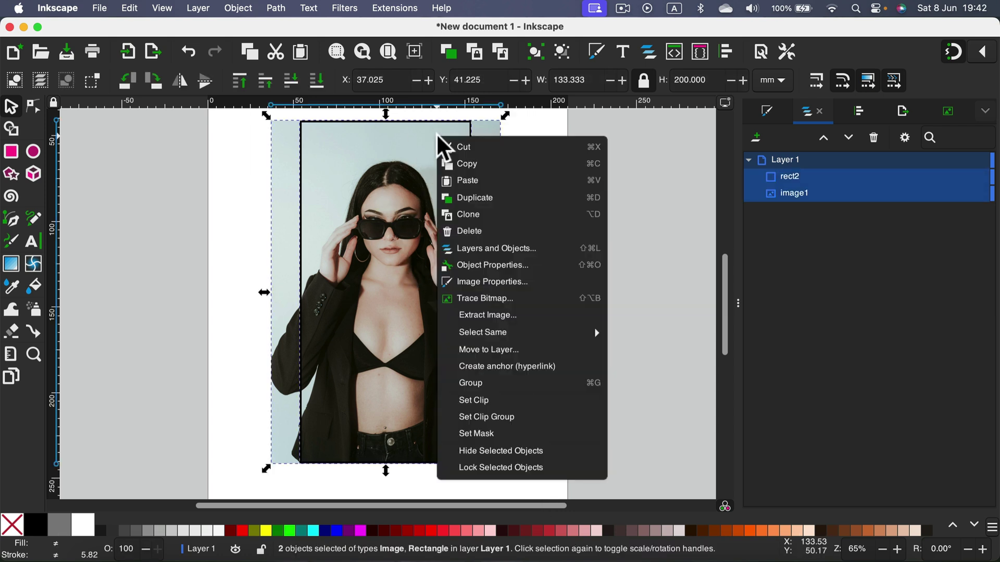
click(579, 401)
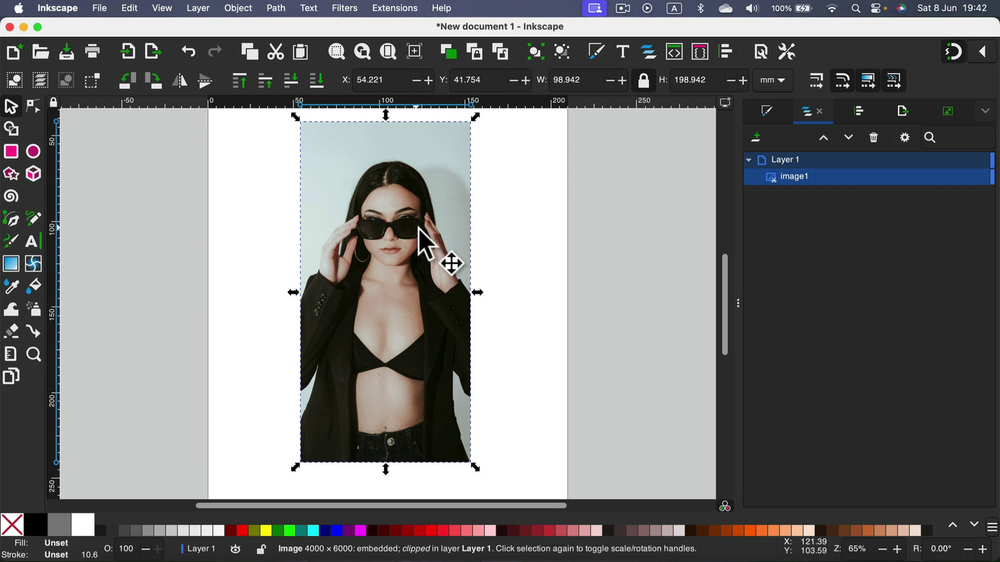
- Undo the rectangle clip and delete the rectangle
key(super+z)
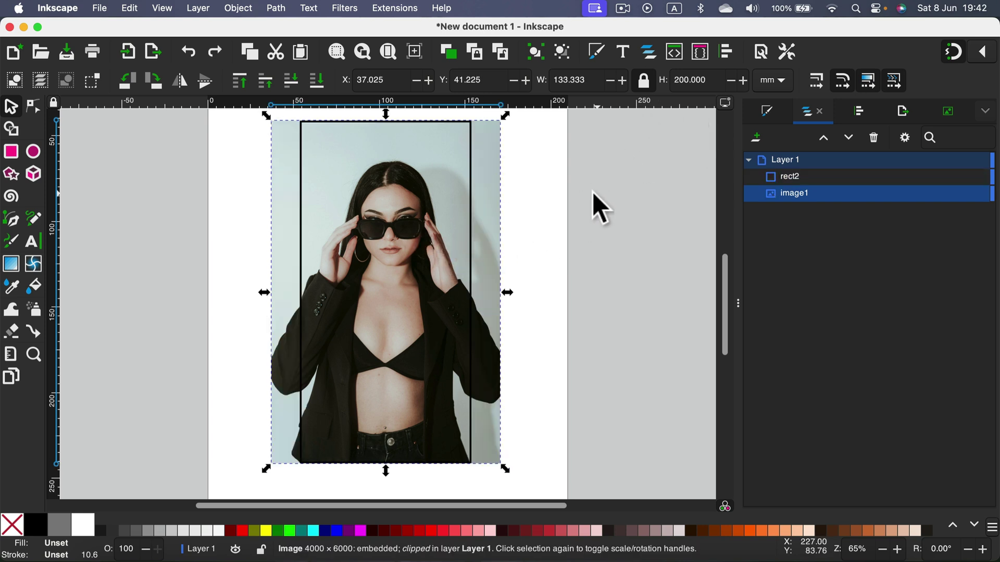
click(562, 196)
click(469, 151)
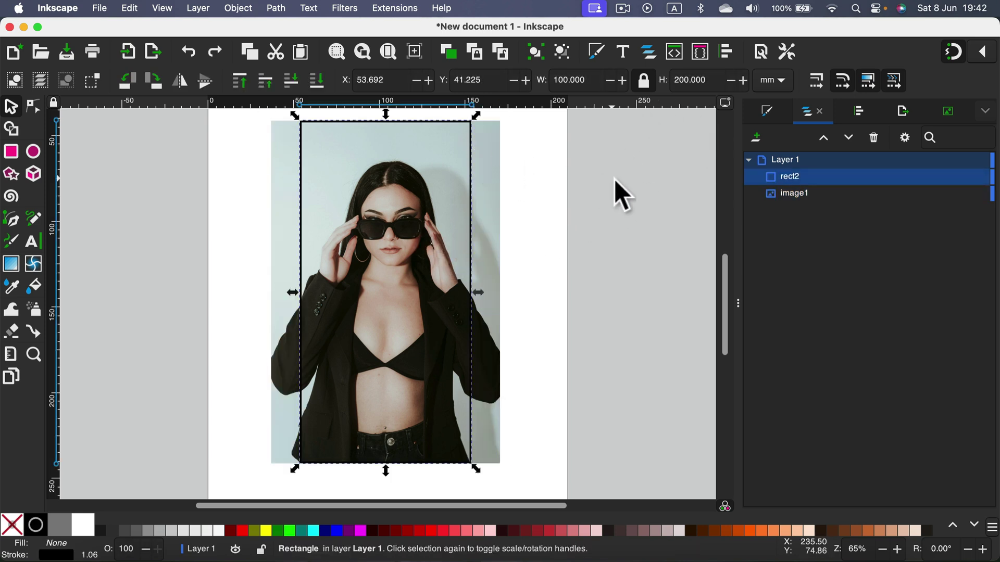
key(Delete)
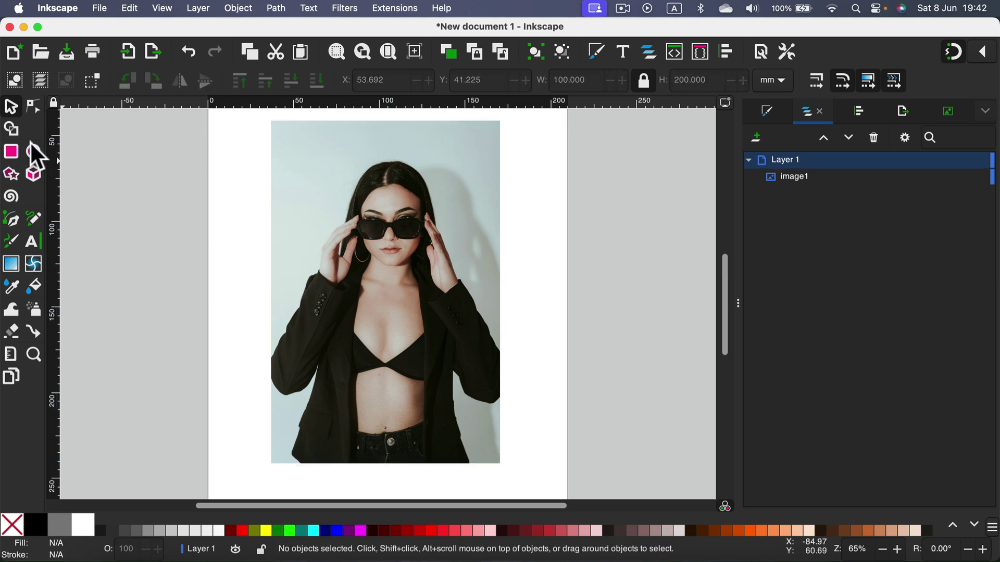
- Draw a circle about 109 mm across over the woman's head and shoulders and nudge it into place
click(32, 151)
drag(300, 139, 435, 263)
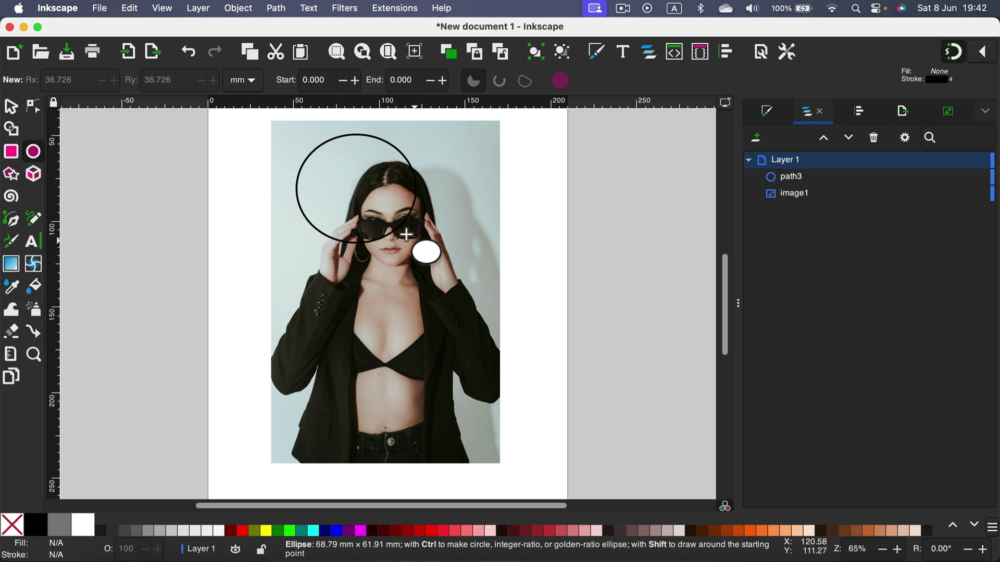
drag(436, 263, 483, 327)
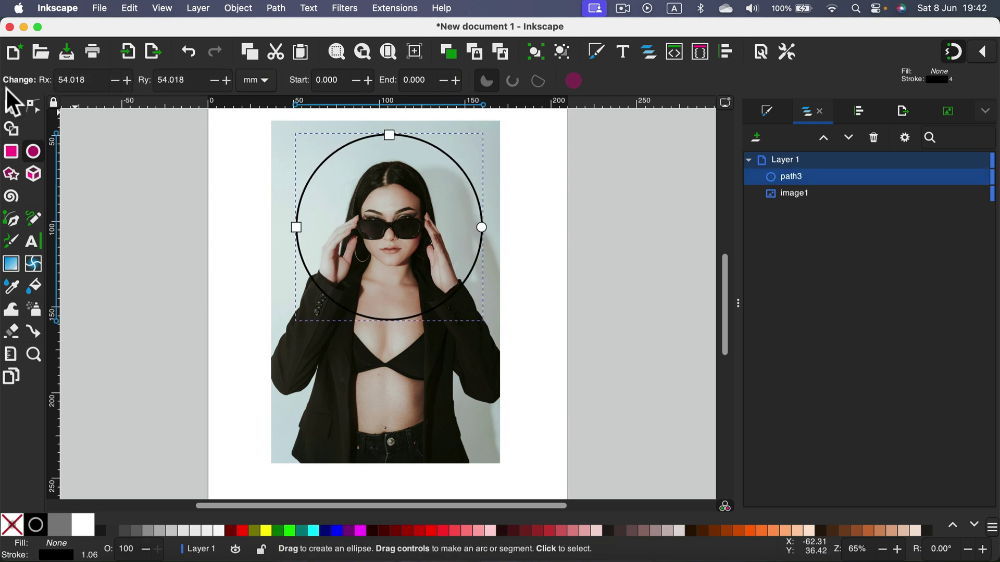
click(11, 106)
drag(458, 162, 457, 169)
click(534, 152)
- Select the circle and photo together and apply Set Clip, leaving a round 108 mm portrait
drag(526, 115, 245, 478)
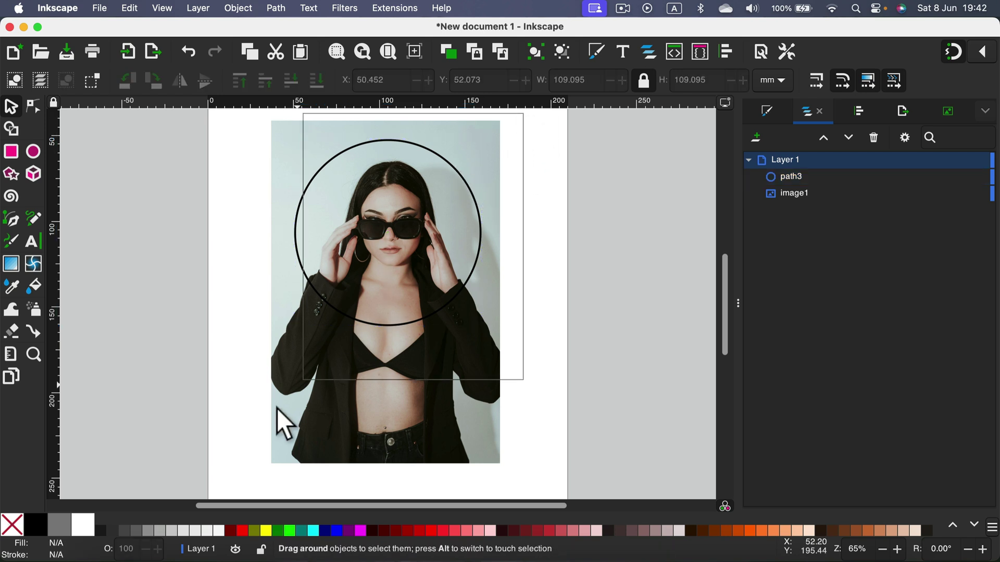
right_click(392, 213)
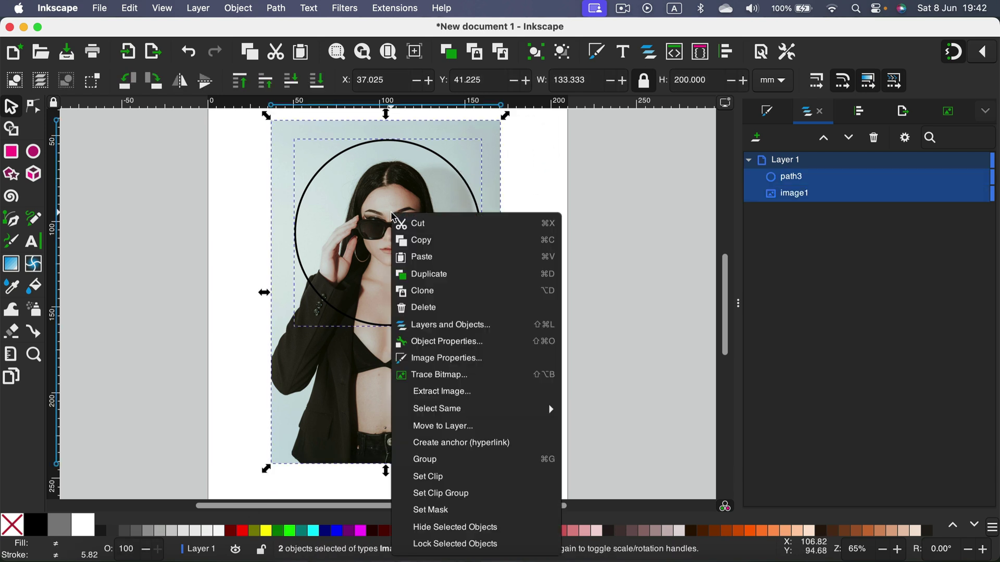
click(465, 477)
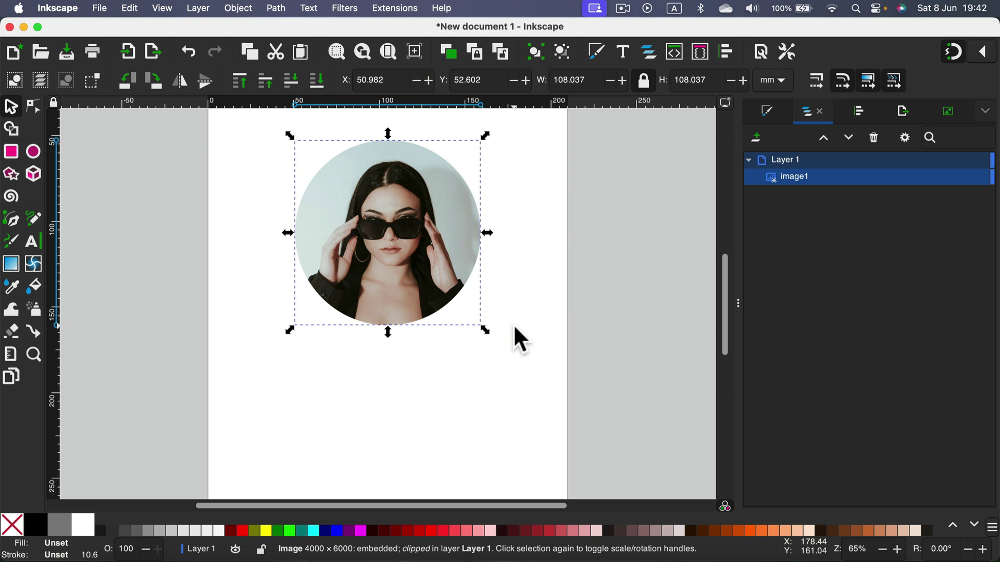
scroll(520, 308, up, 3)
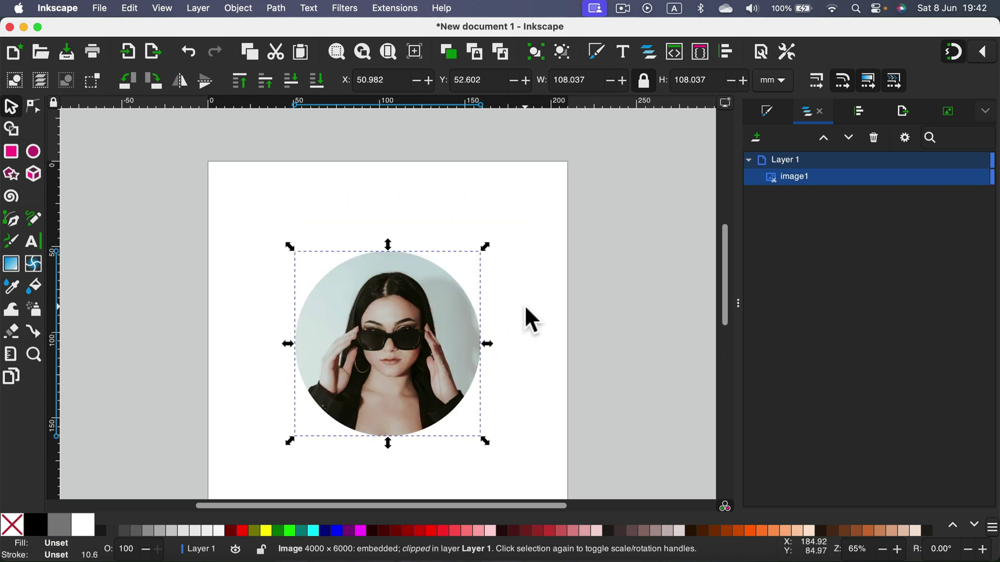
click(636, 158)
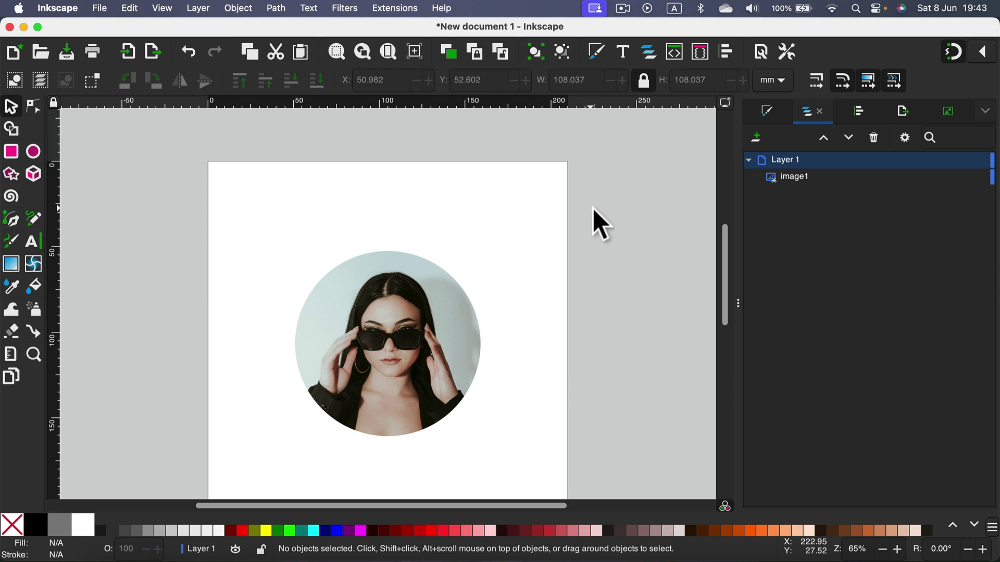